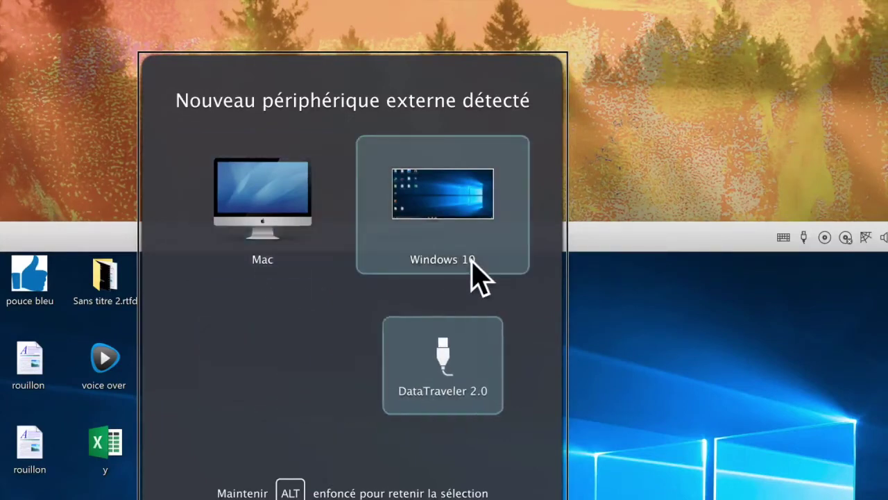
Connect the DataTraveler 2.0 USB device to the Windows 10 virtual machine and make its desktop active.
click(276, 256)
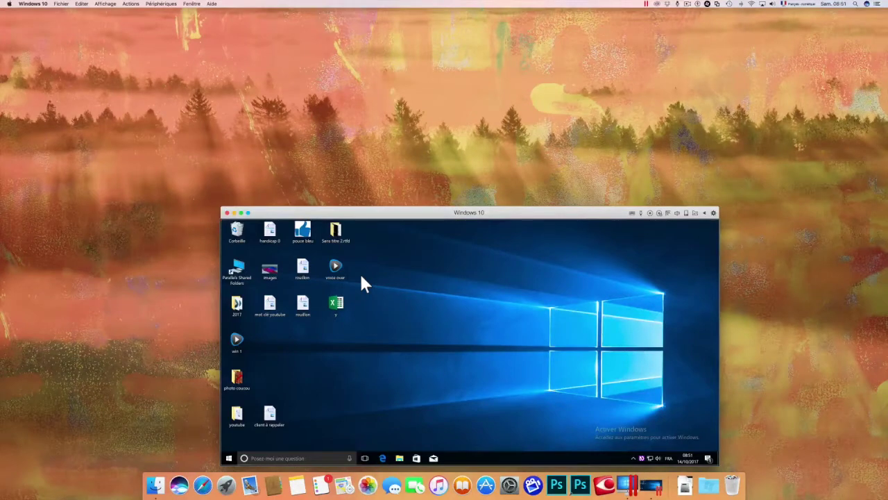
click(388, 281)
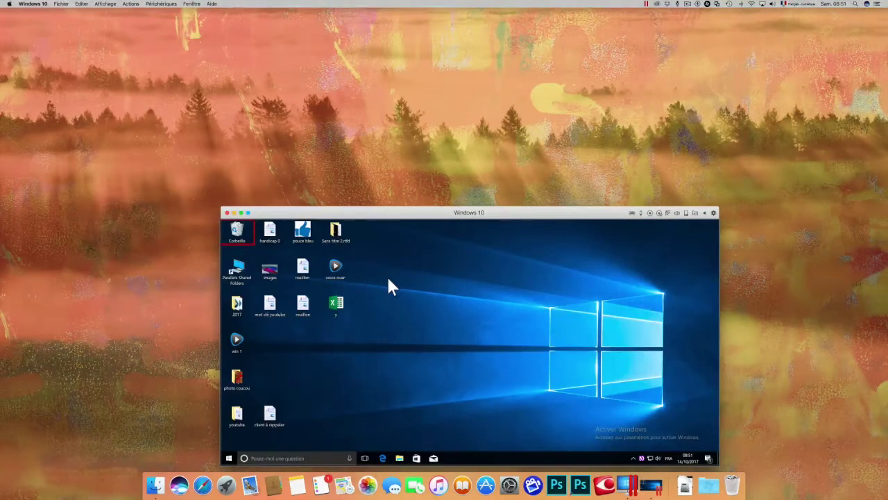
Browse the list of installed Windows apps from Accessoires Windows down to Cortana, and close it.
key(super)
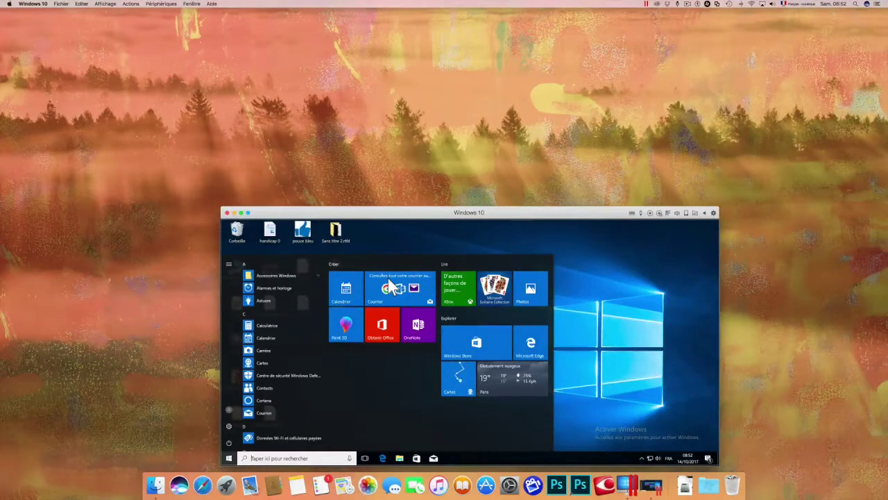
key(Tab)
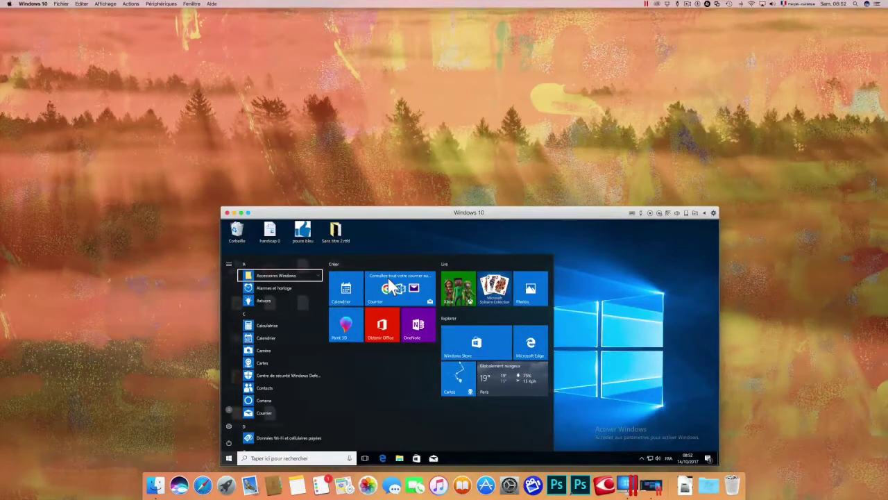
key(Down)
key(Down)
key(Down)
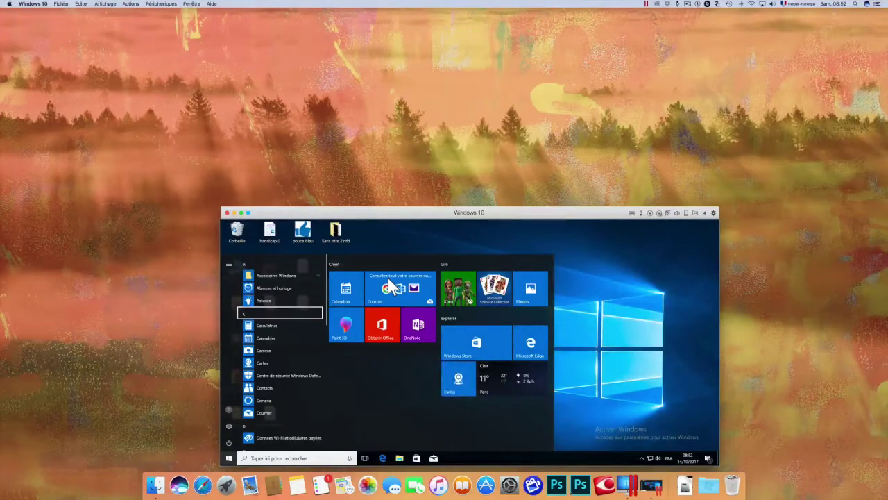
key(Down)
key(Down)
key(Down)
key(Down)
key(Down)
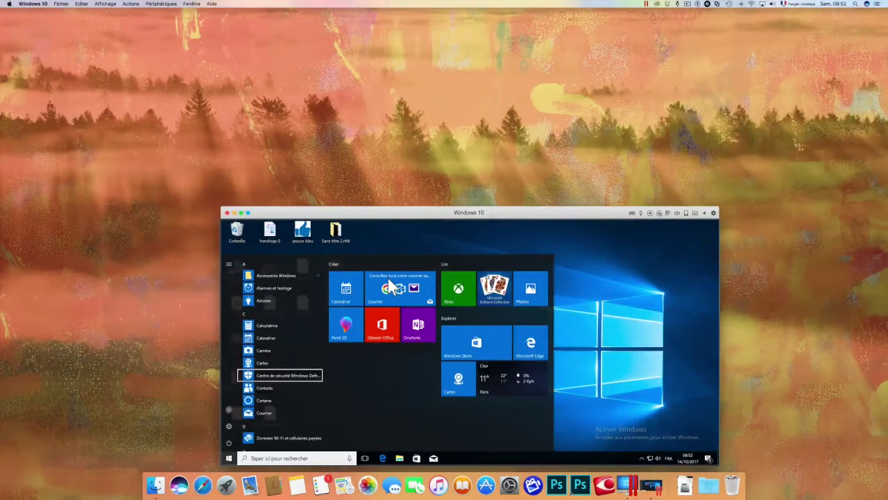
key(Down)
key(Down)
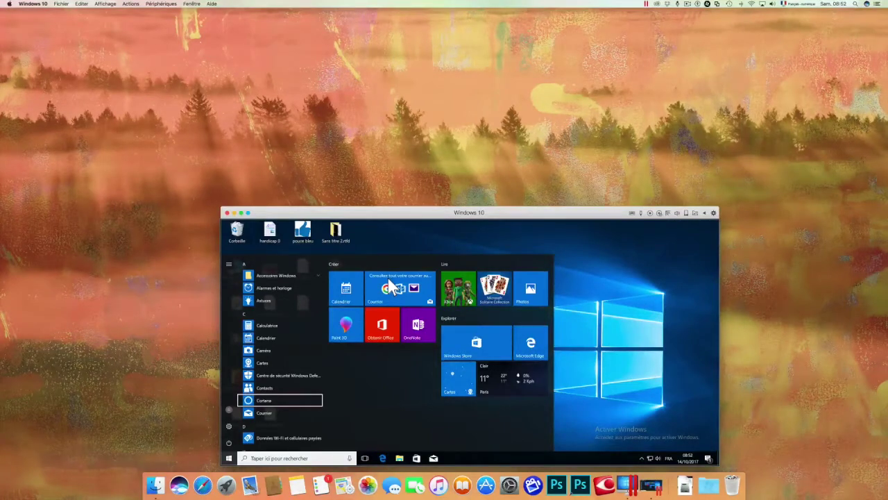
key(Escape)
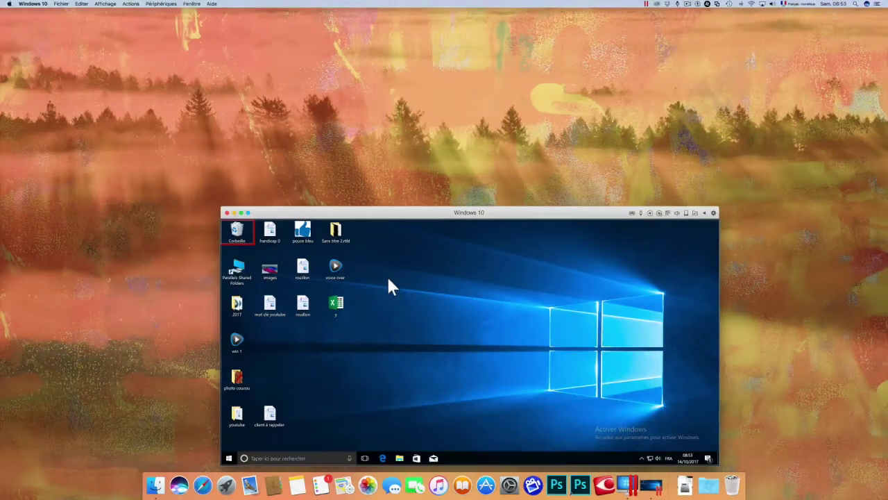
Open the Installer NVDA dialog from the Outils commands of the running portable NVDA.
key(Insert+n)
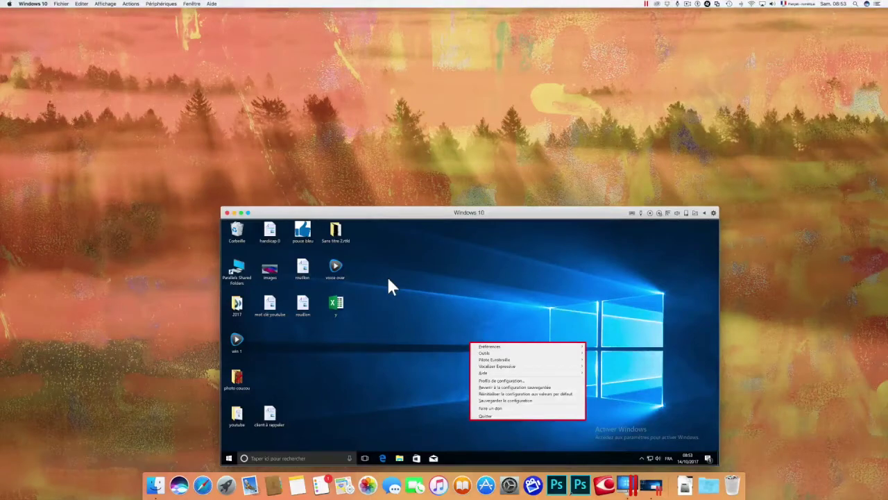
key(Down)
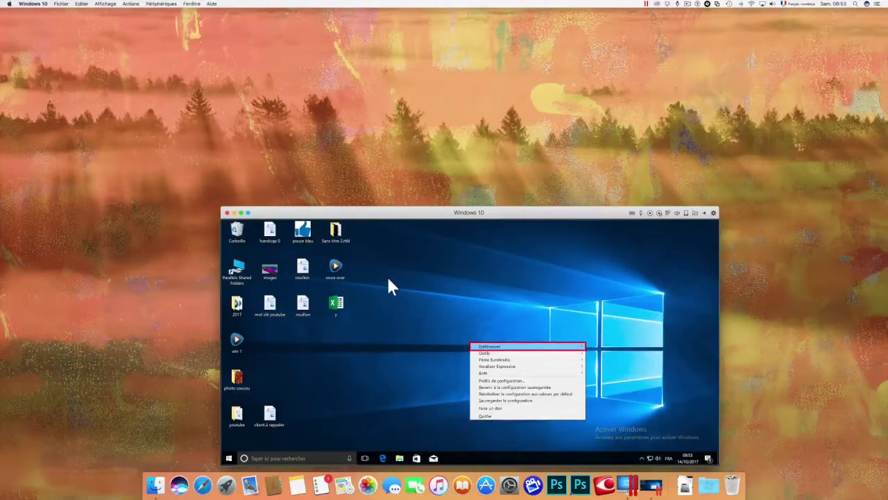
key(Down)
key(Down)
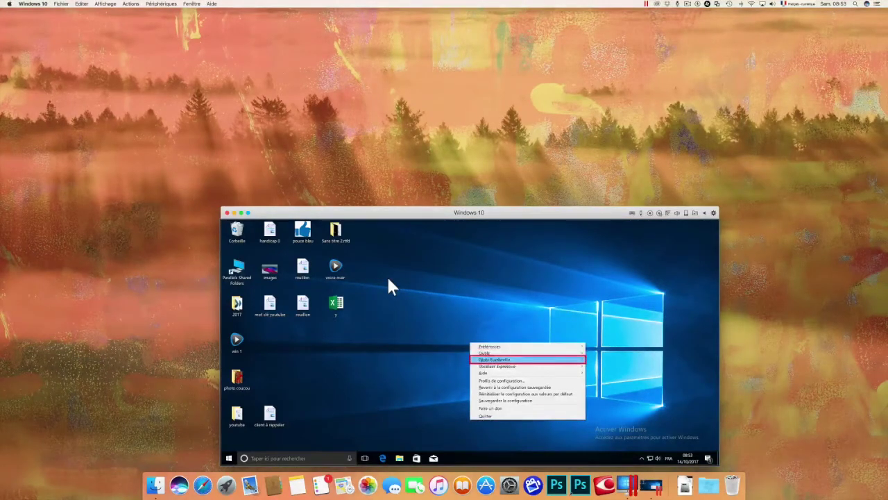
key(Up)
key(Right)
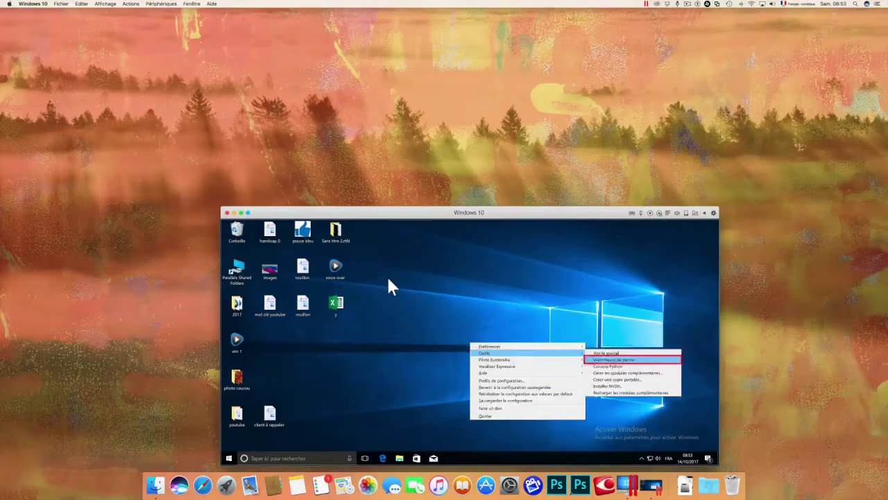
key(Left)
key(Up)
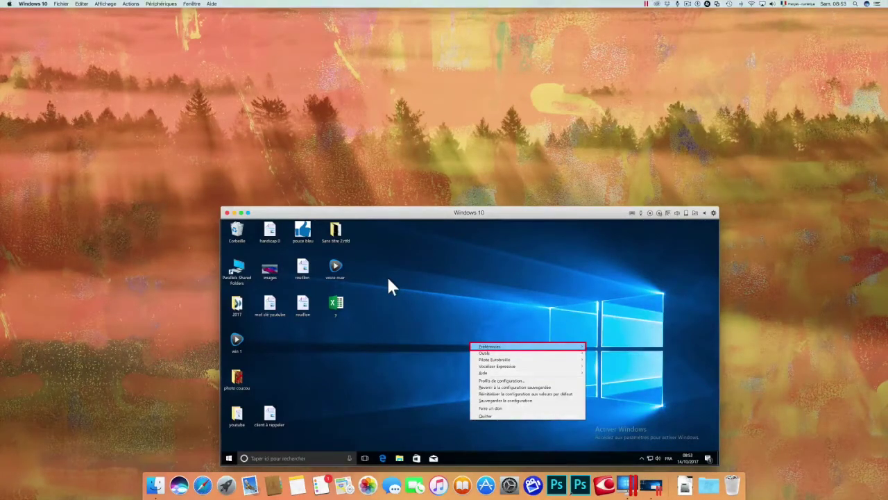
key(Down)
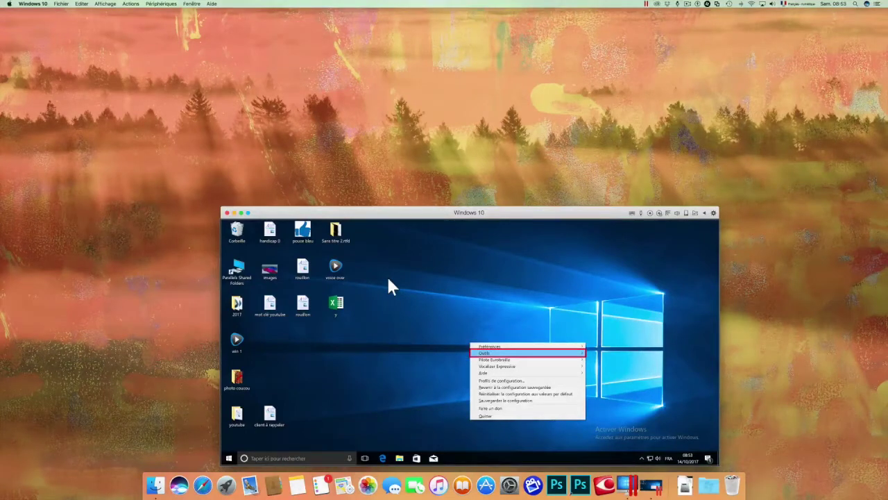
key(Right)
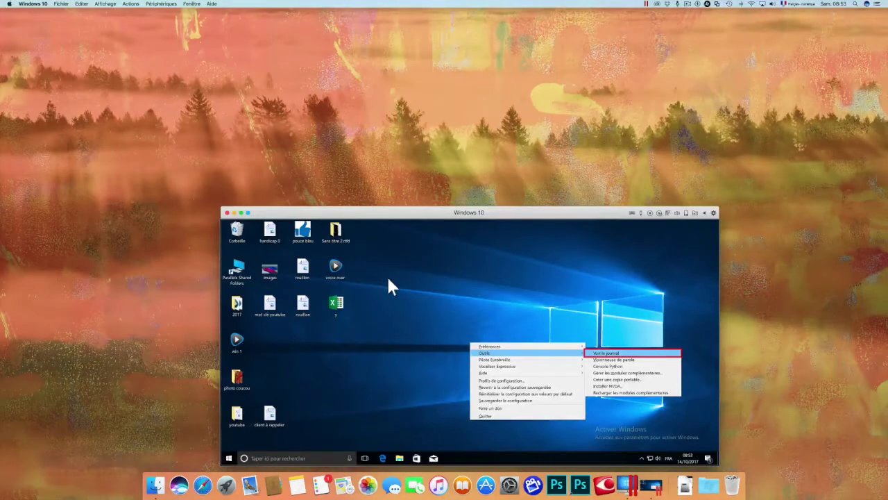
key(Down)
key(Down)
key(Down)
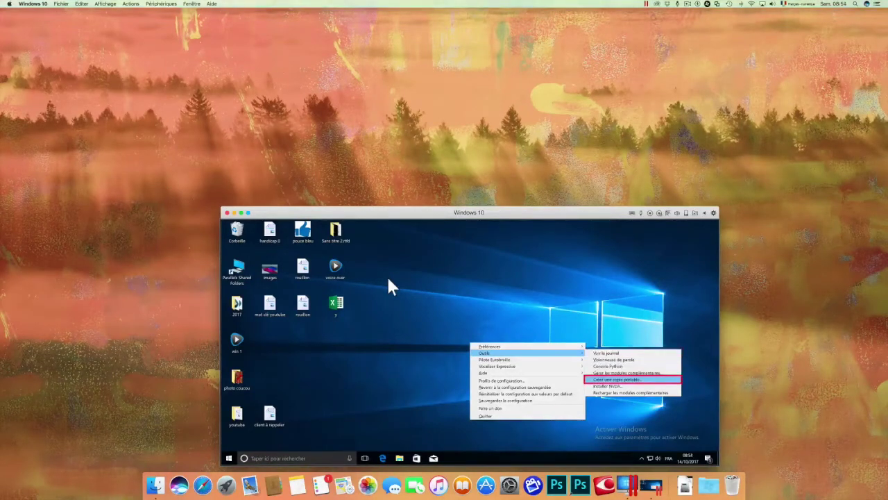
key(Down)
key(Down)
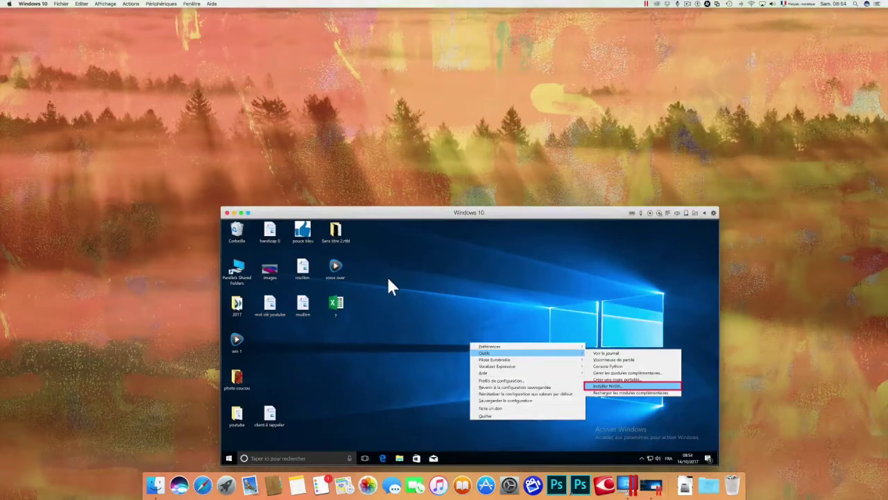
key(Return)
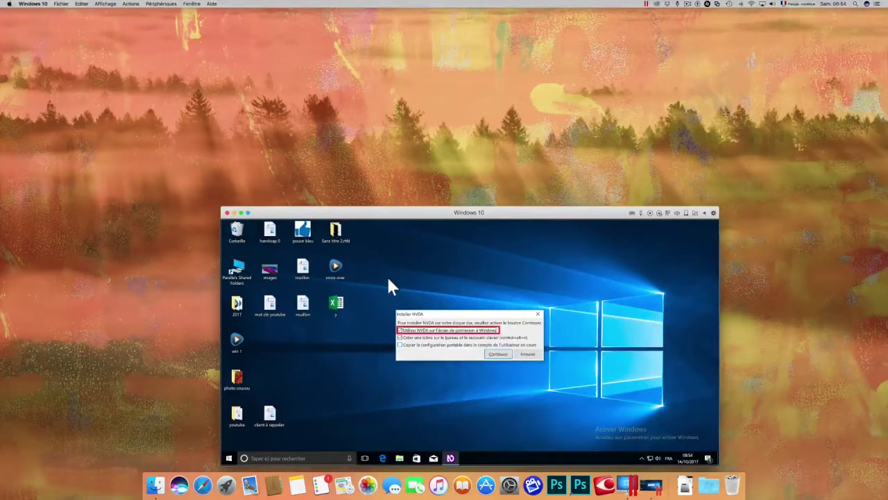
Keep the logon-screen and desktop-icon options, enable copying the portable configuration to the current user's account, and start the NVDA installation.
key(Tab)
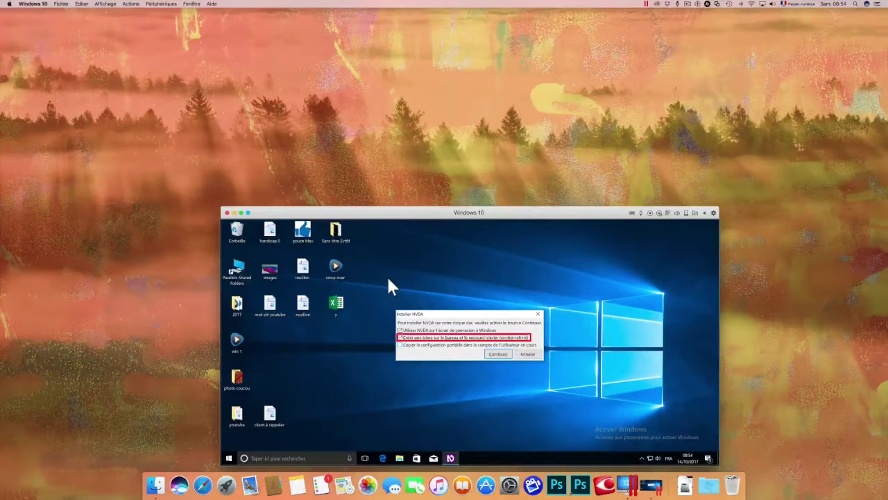
key(space)
key(Tab)
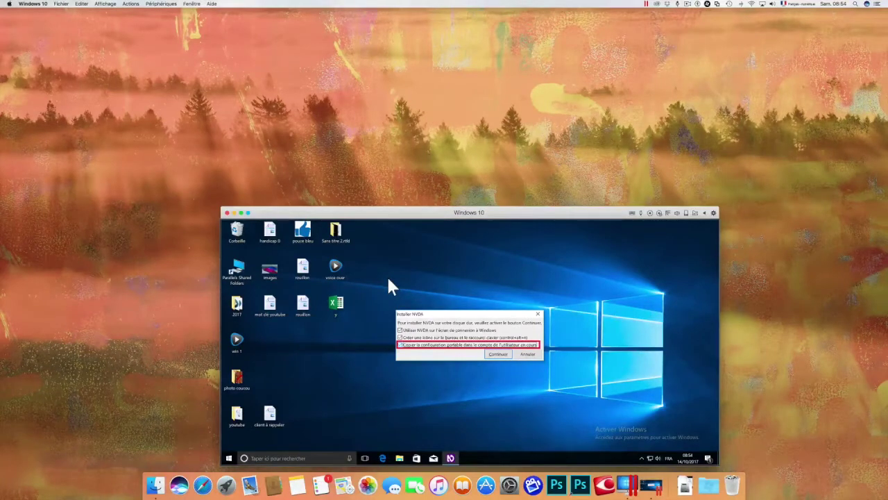
key(Tab)
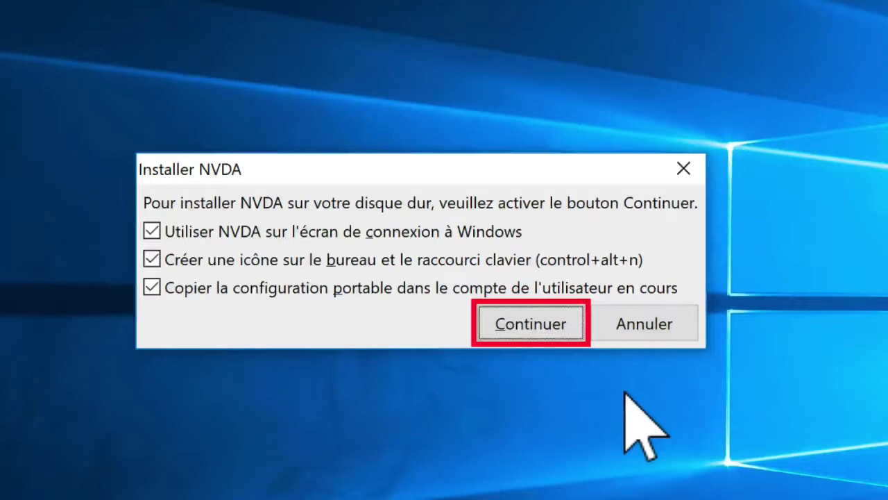
key(Return)
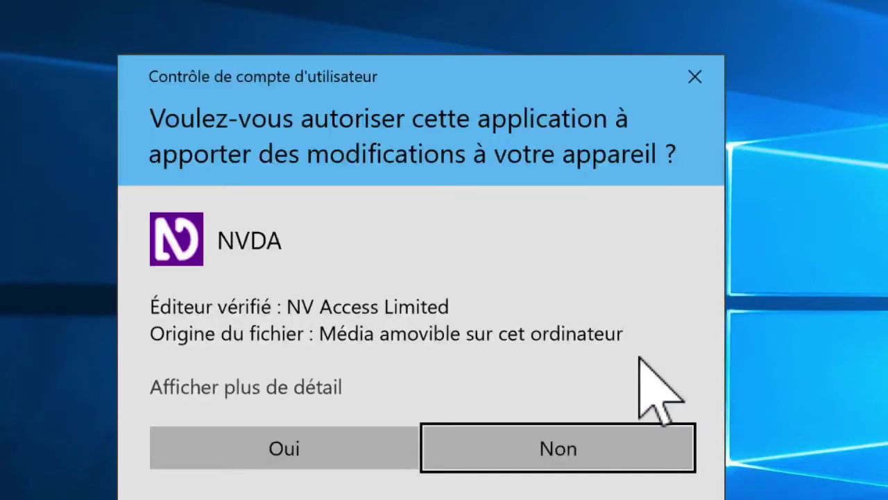
Authorise NVDA to make changes to the device and launch the installed copy.
key(alt+o)
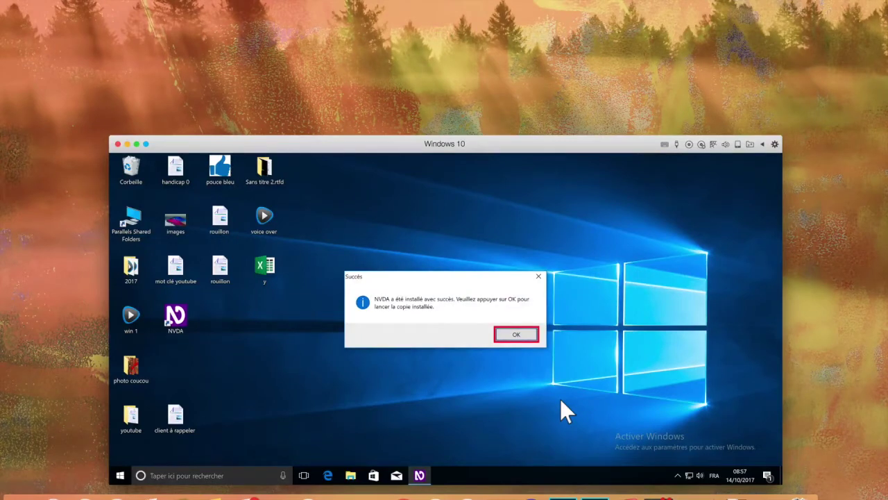
key(Return)
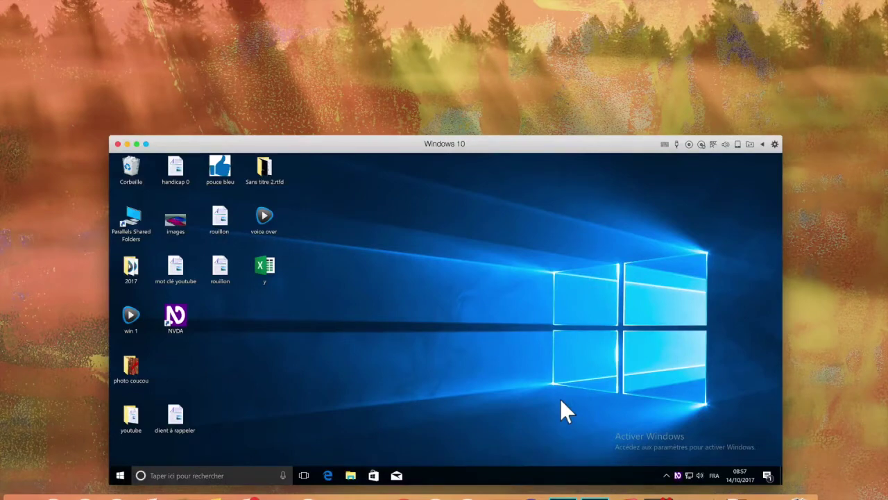
key(super)
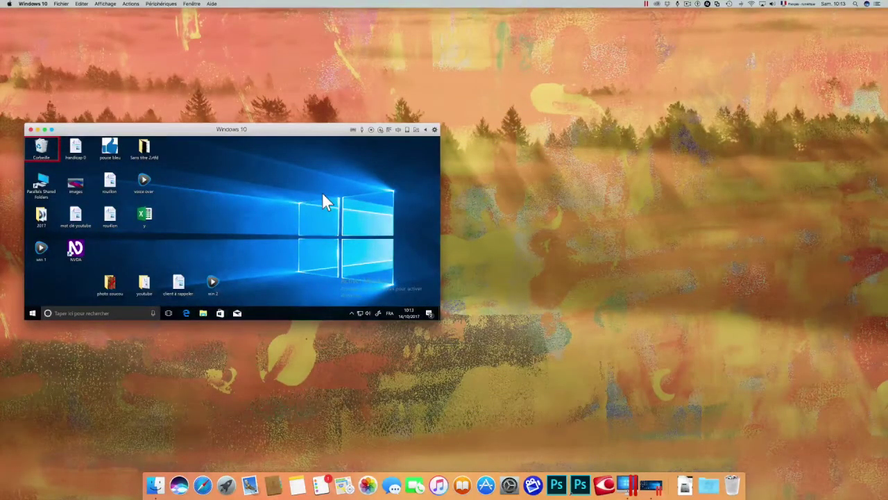
Open the Braille settings from NVDA's Préférences.
key(Insert+n)
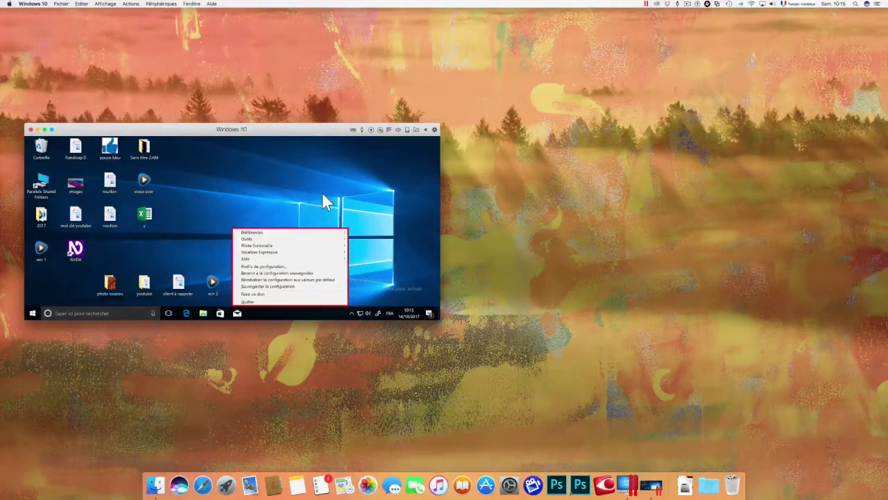
key(Down)
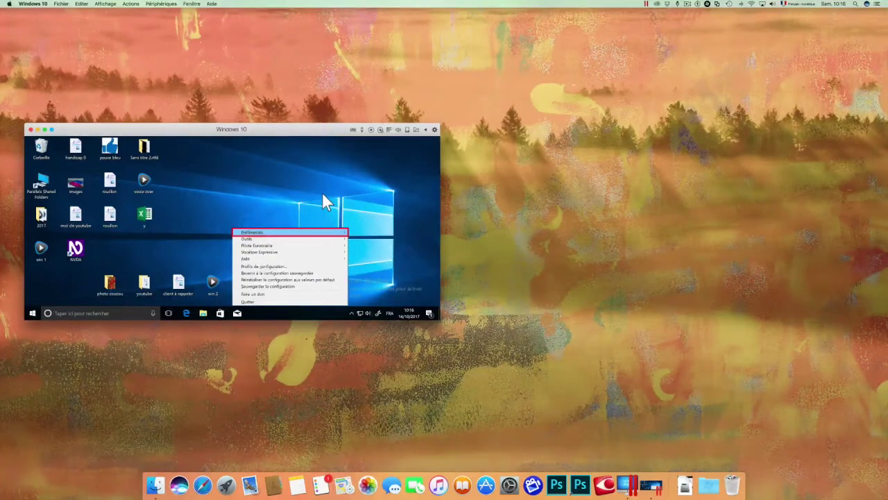
key(Right)
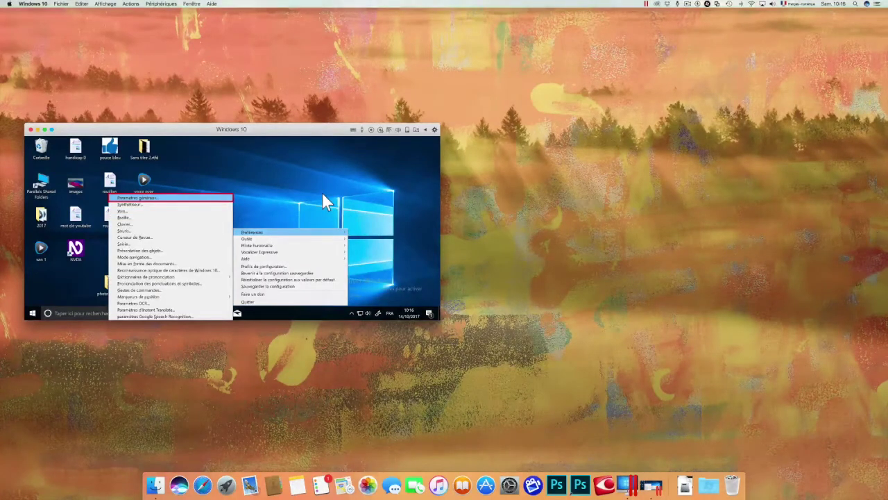
key(Down)
key(Down)
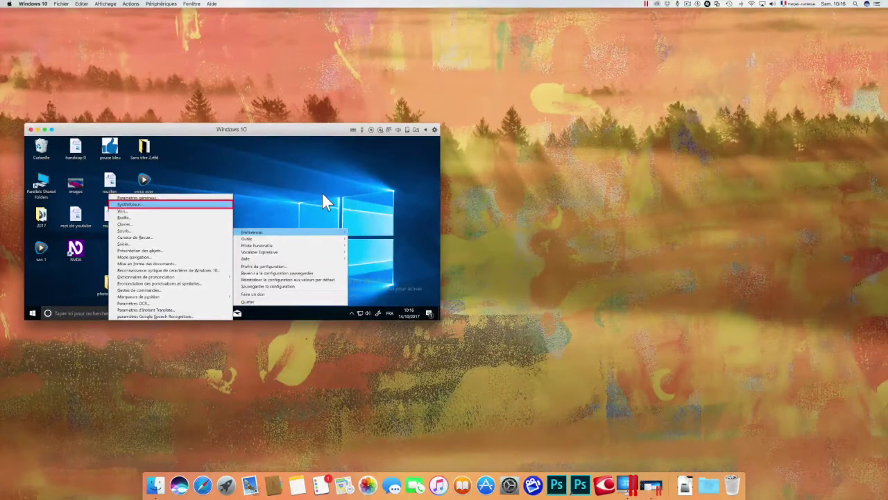
key(Down)
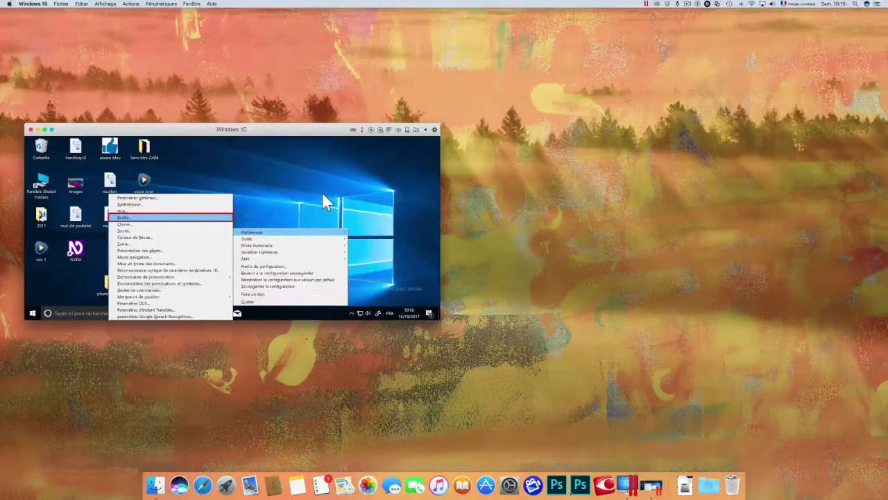
key(Return)
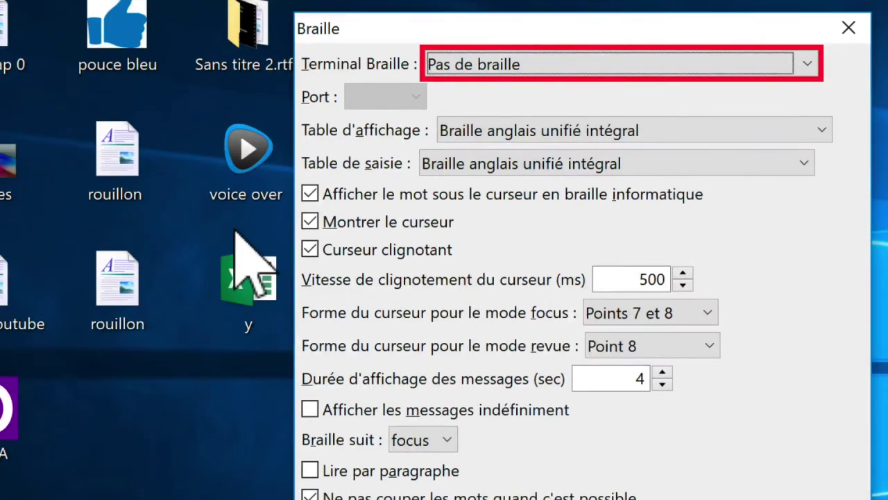
Set the Braille terminal to Eurobraille driver.
key(Down)
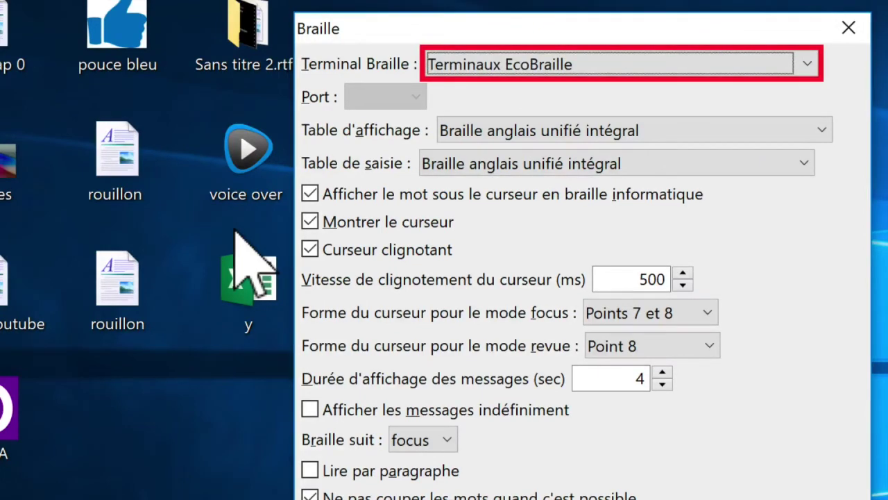
key(Down)
key(Down)
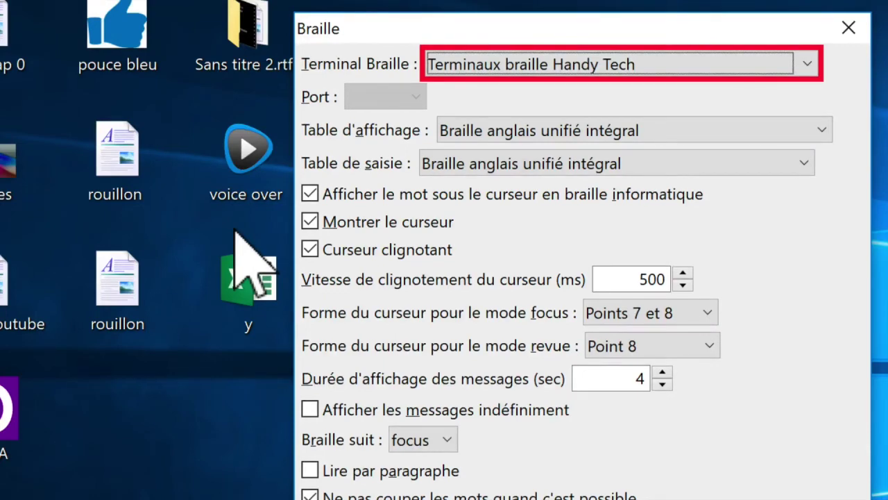
key(Down)
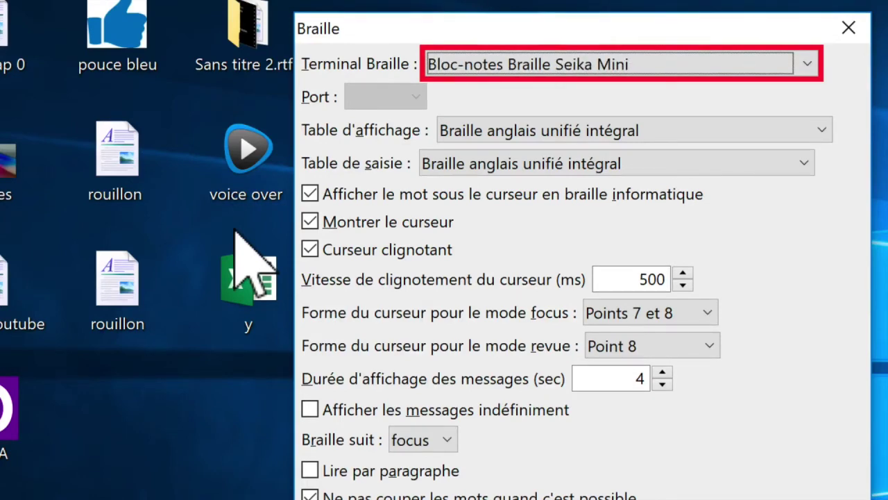
key(Down)
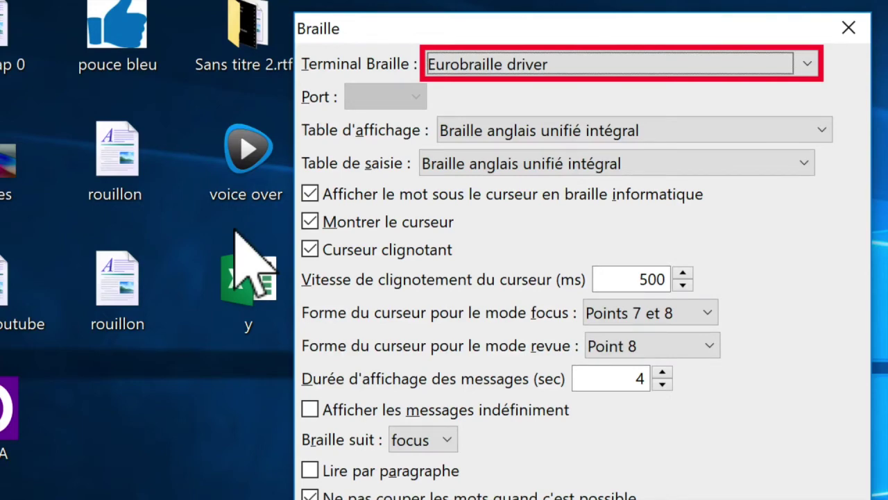
Set both the Braille display table and the input table to Français (unifié) Braille informatique 8 points.
key(Tab)
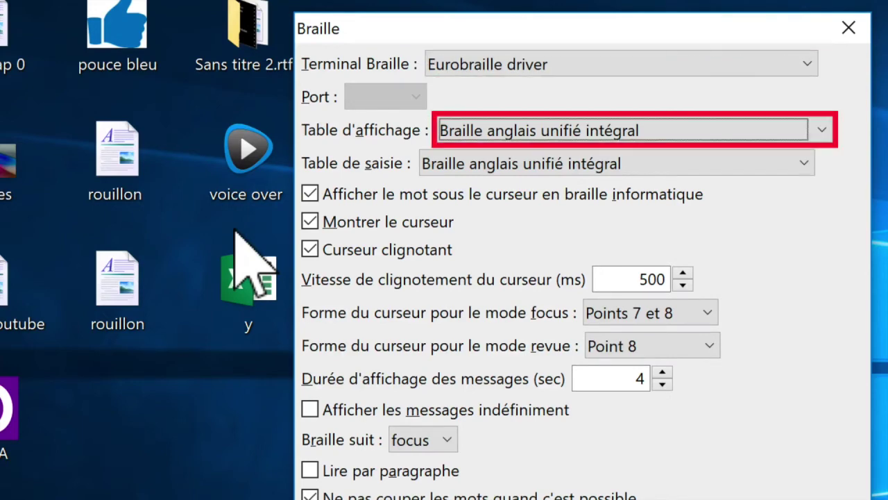
key(f)
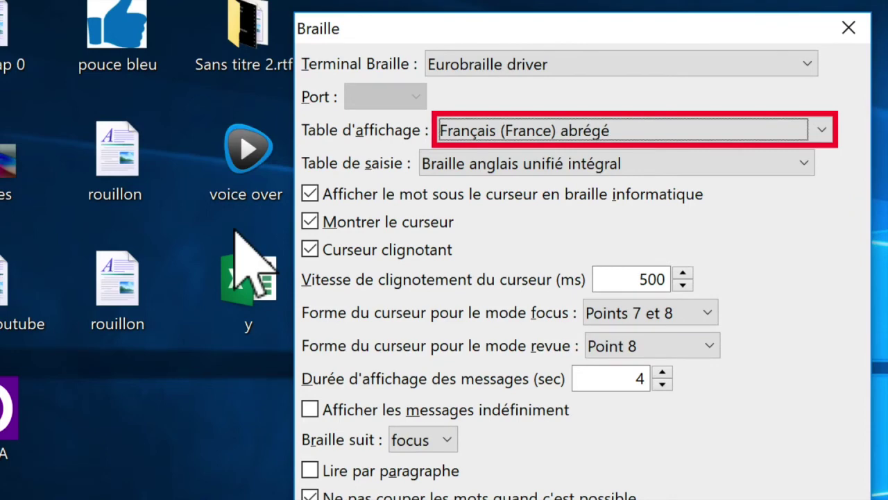
key(f)
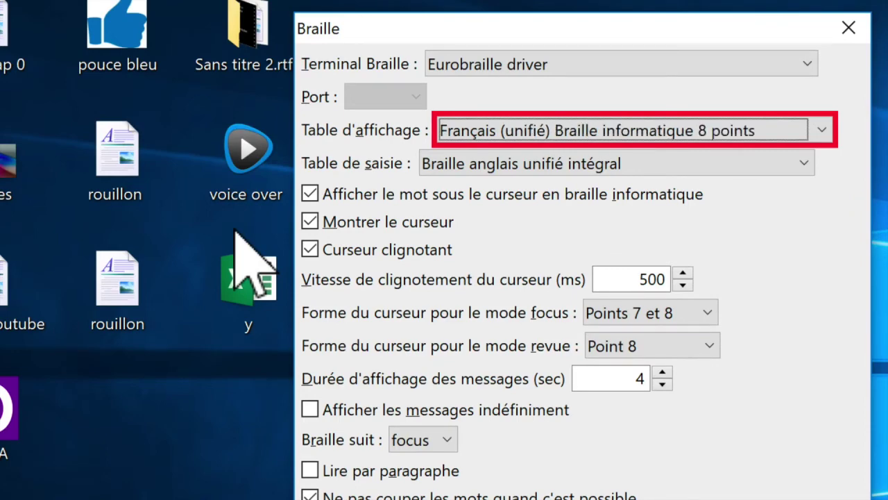
key(Tab)
key(f)
key(Tab)
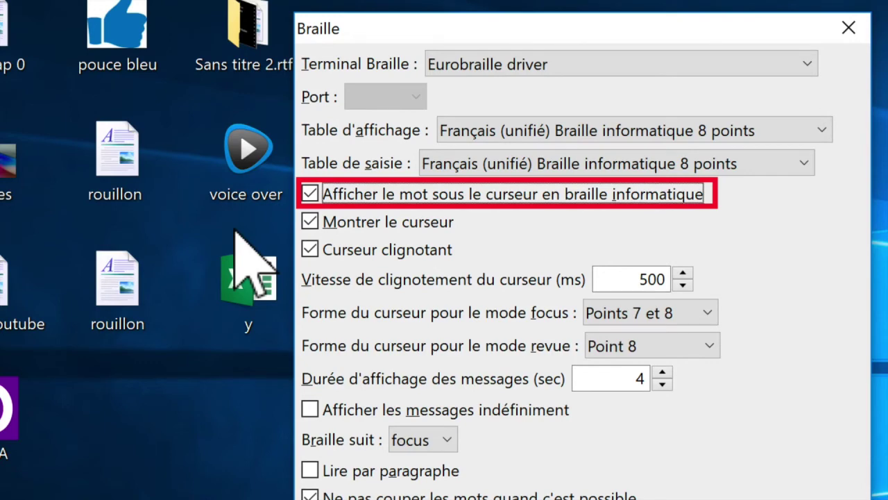
Go through the remaining Braille options, starting from the cursor shape for review mode.
key(alt+r)
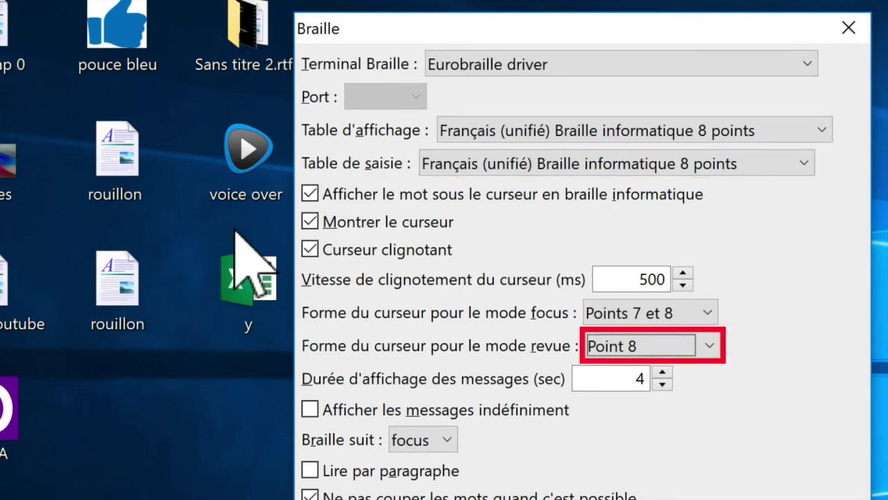
key(Tab)
key(Tab)
key(Tab)
key(Tab)
key(Tab)
key(Tab)
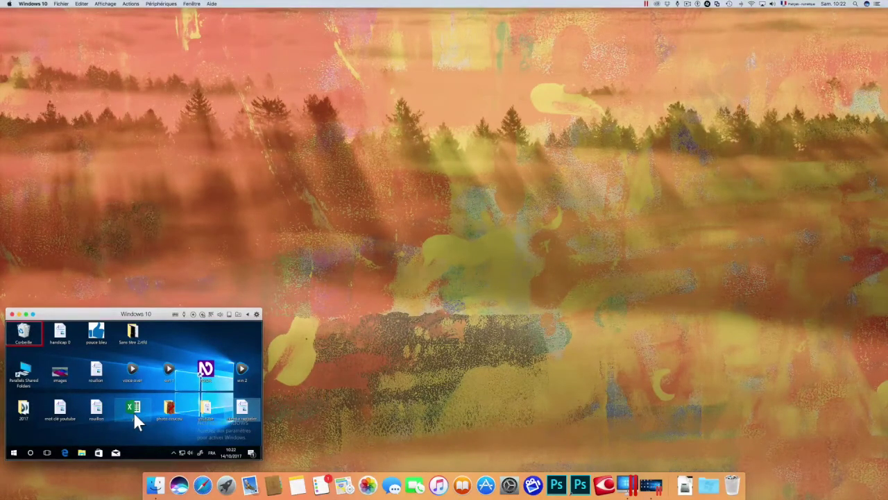
Switch to Safari on the Mac and load youtube.com.
key(super+Tab)
key(super+Tab)
key(super+Tab)
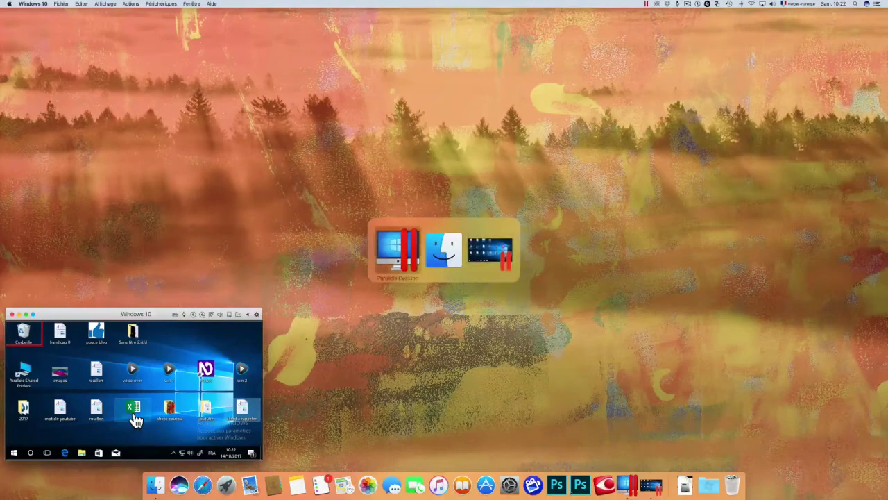
key(super+Tab)
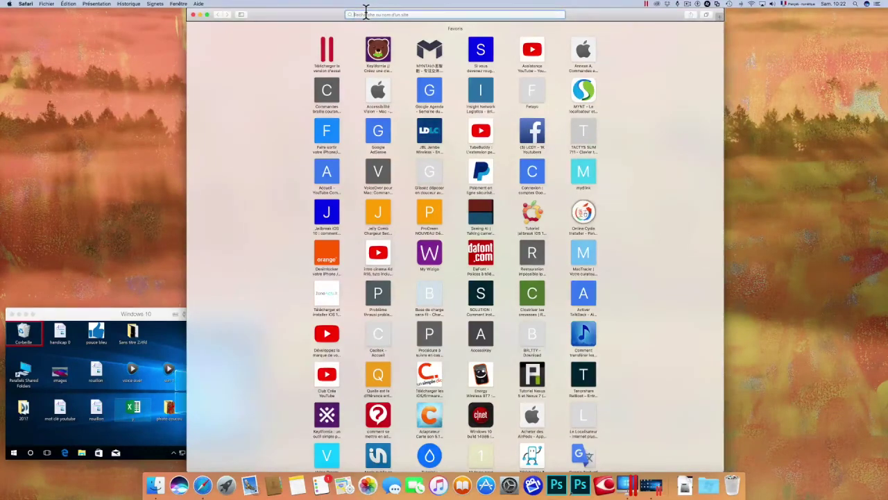
text(youtube.com)
key(Return)
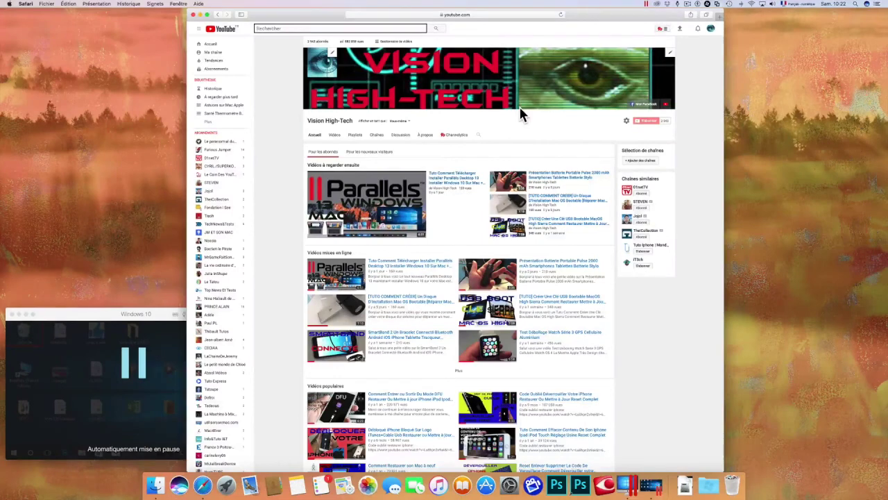
Switch back to the Windows 10 virtual machine and write "bonjour à vous et merci d'avoir pris du te" in a blank Bloc-notes document.
key(super+Tab)
key(super+Tab)
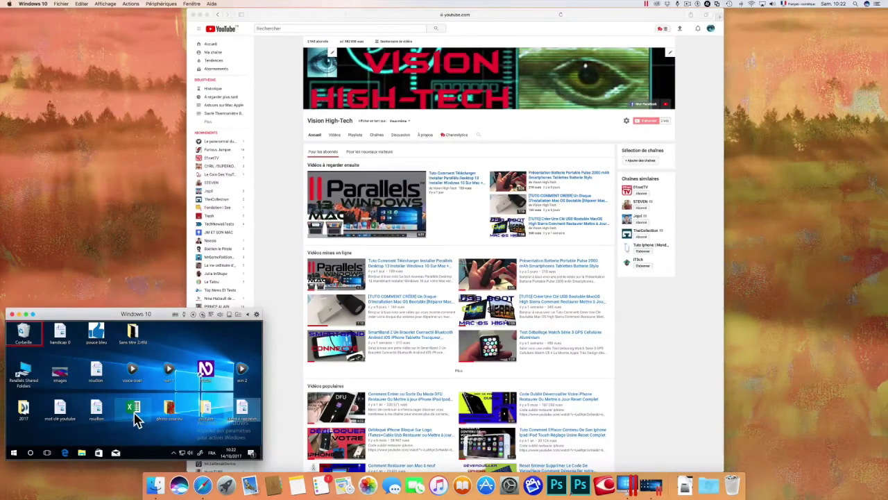
click(135, 414)
right_click(133, 411)
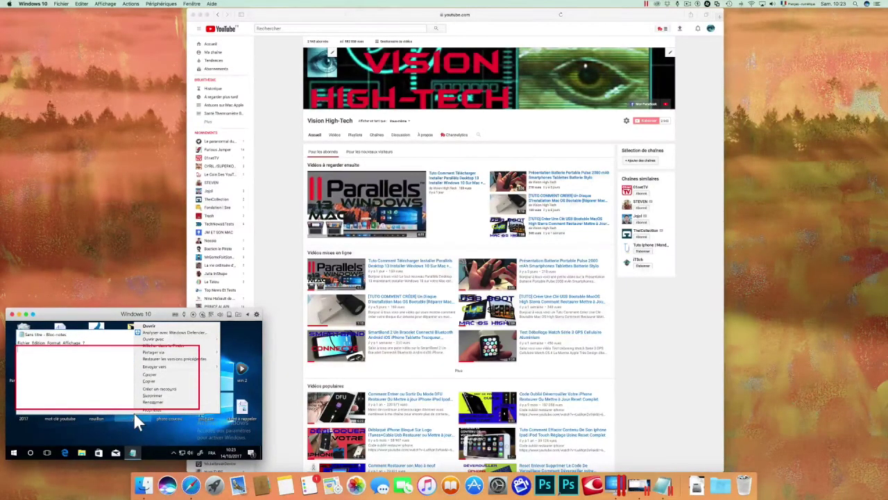
text(bonjour à)
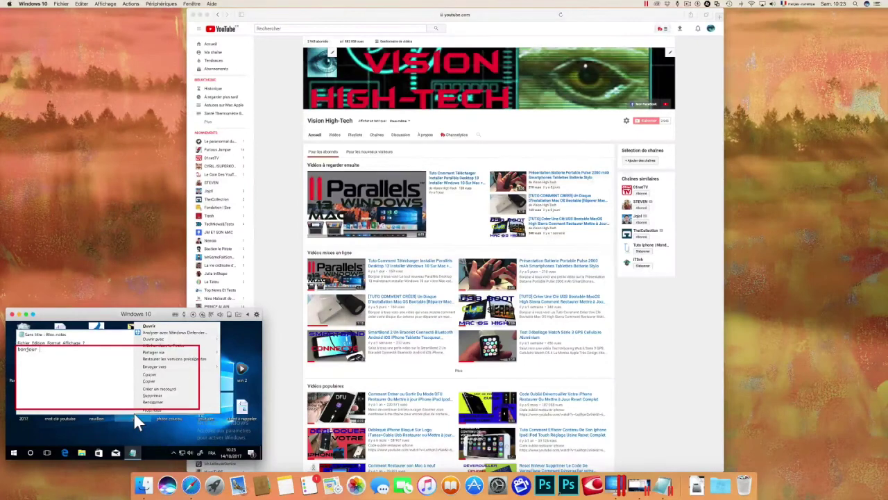
text( vous et merci)
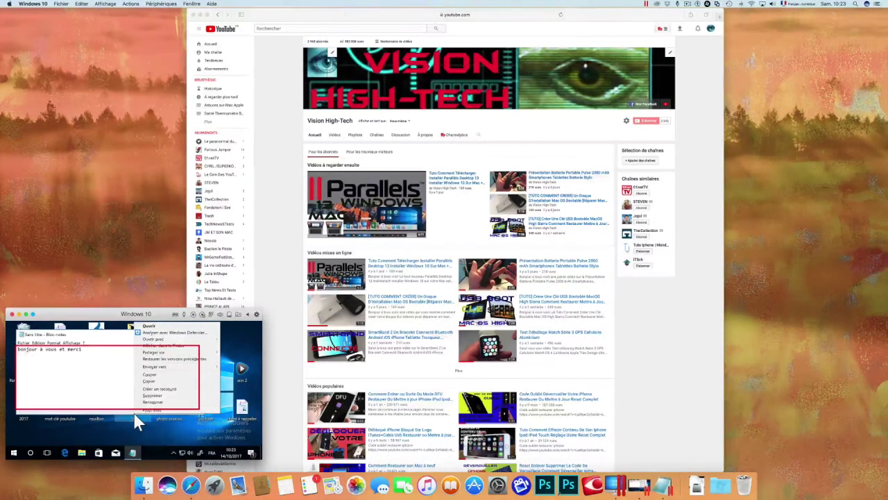
text( d'avoir pris du te)
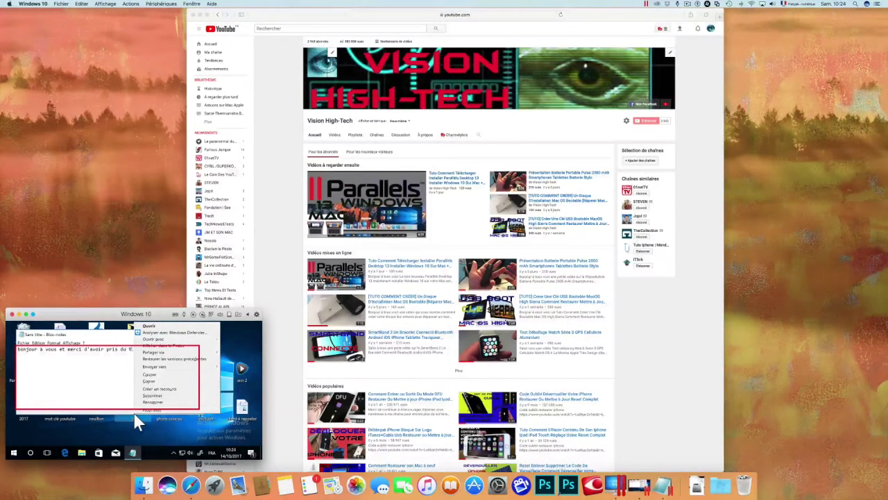